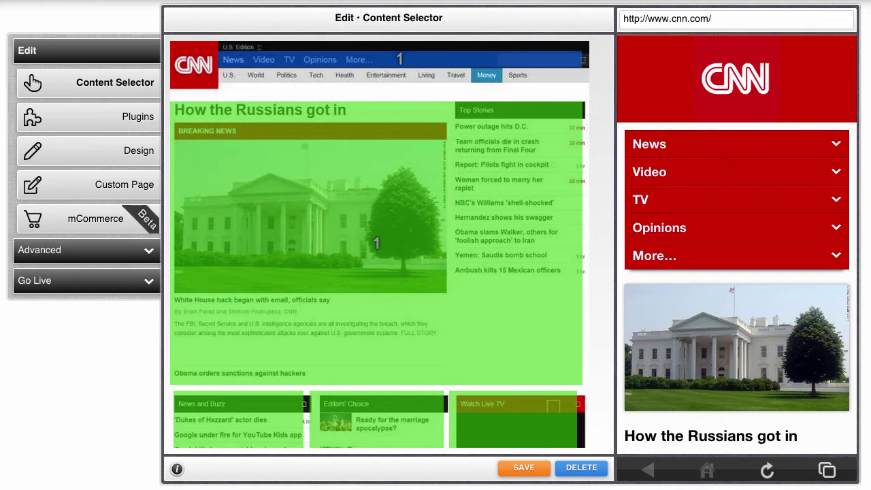
Step: Deselect the CNN News/Video/TV bar as the mobile menu and save the content selections
{"action": "left_click", "coordinate": [352, 58]}
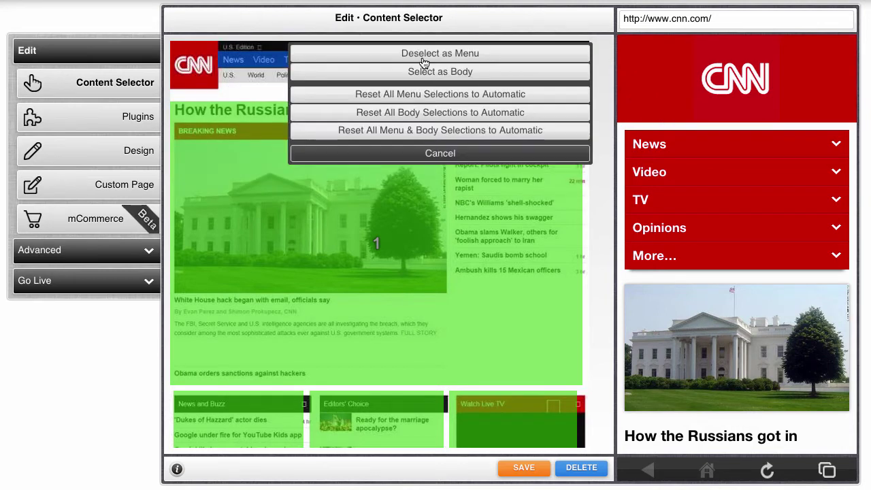
{"action": "left_click", "coordinate": [352, 54]}
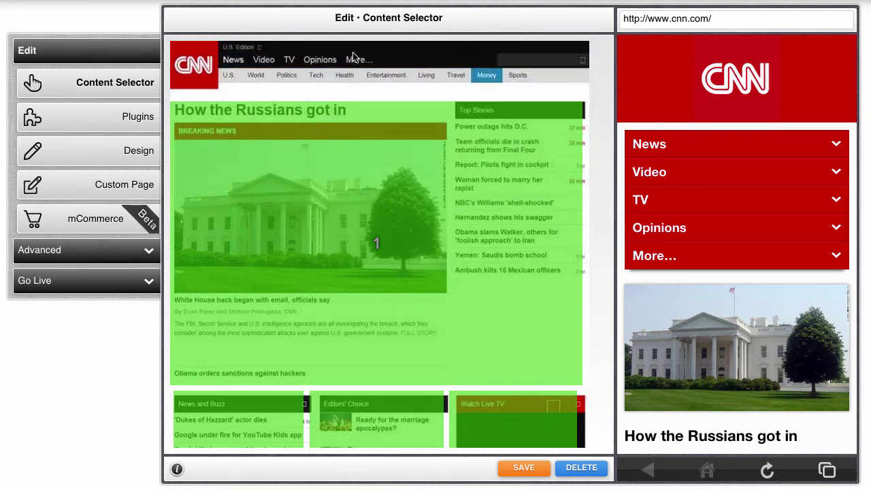
{"action": "left_click", "coordinate": [515, 469]}
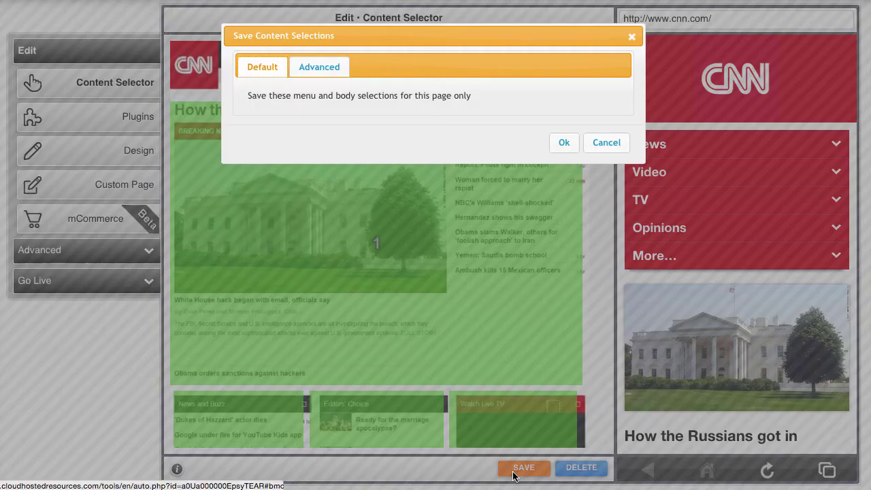
{"action": "left_click", "coordinate": [561, 144]}
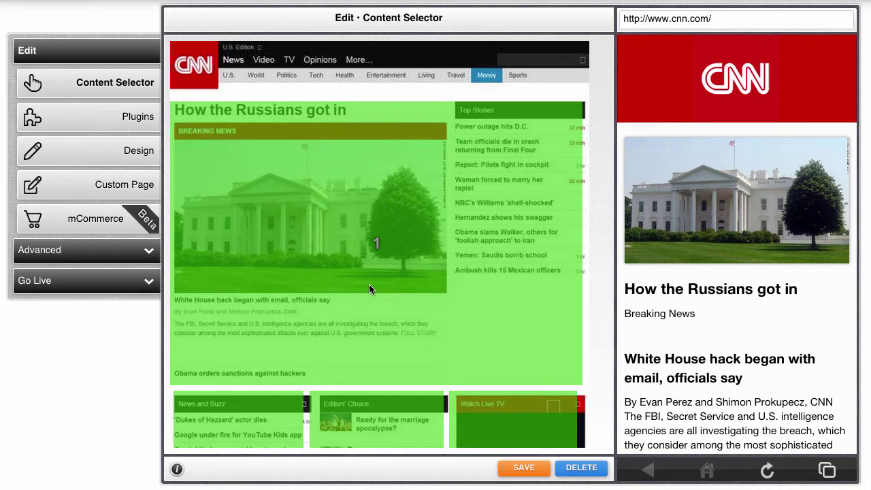
Step: Mark the U.S./World/Politics section row as the mobile menu and save the selections
{"action": "left_click", "coordinate": [365, 80]}
{"action": "left_click", "coordinate": [307, 89]}
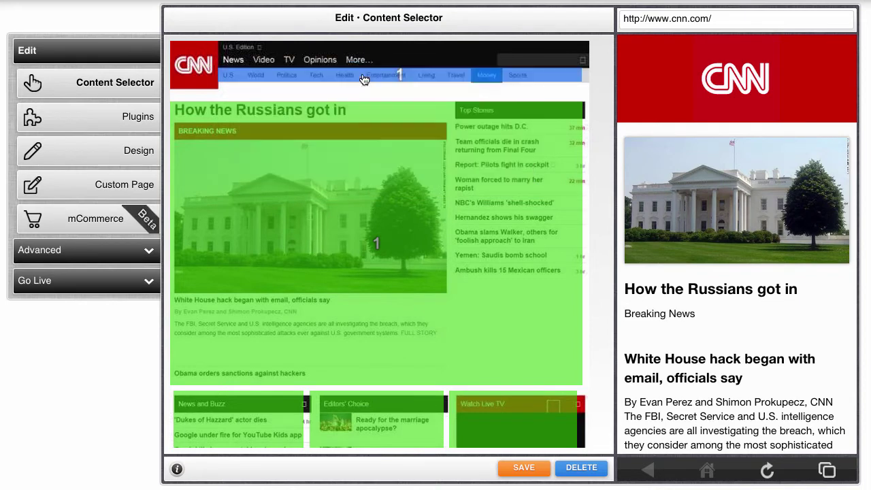
{"action": "left_click", "coordinate": [524, 467]}
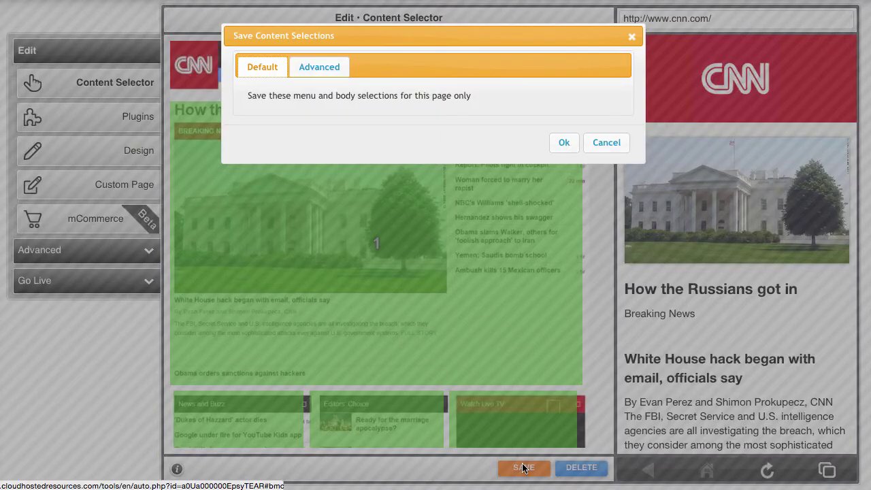
{"action": "left_click", "coordinate": [563, 145]}
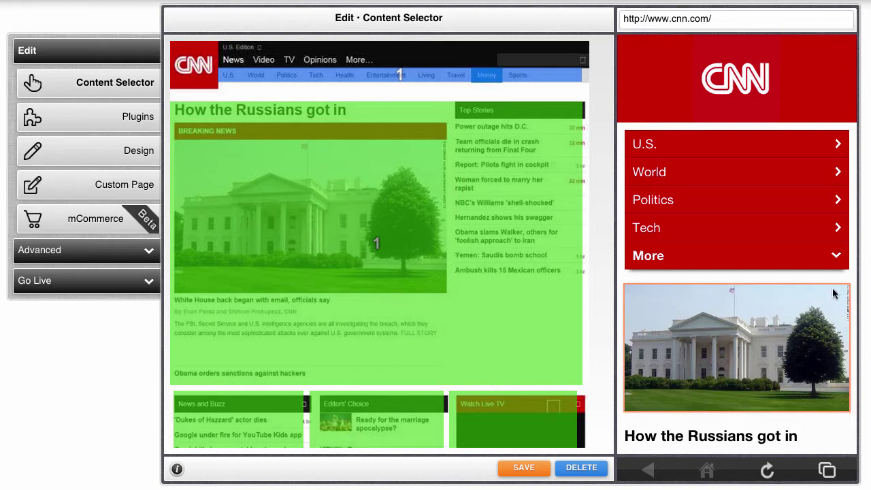
{"action": "left_click", "coordinate": [827, 264]}
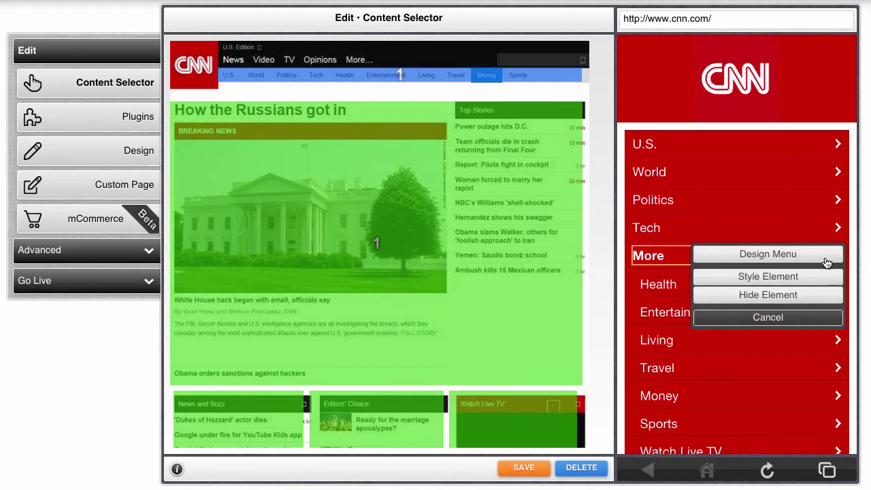
{"action": "scroll", "coordinate": [644, 330], "scroll_direction": "down", "scroll_amount": 2}
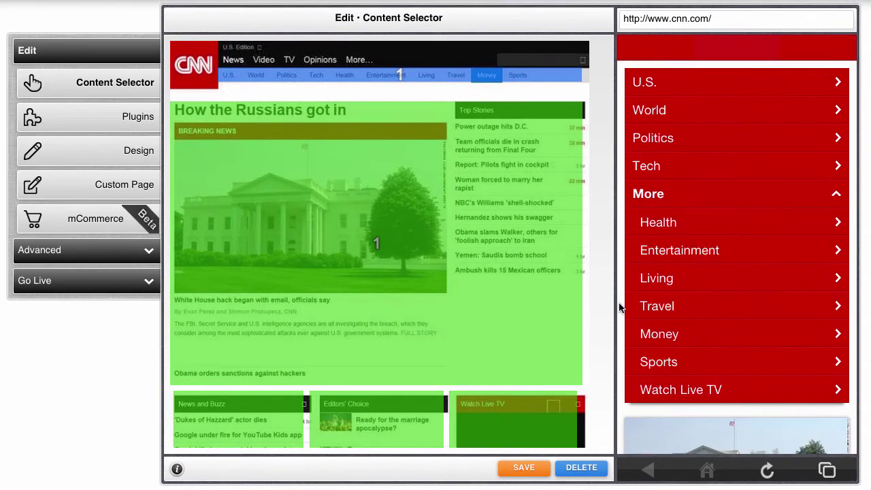
{"action": "left_click", "coordinate": [826, 196]}
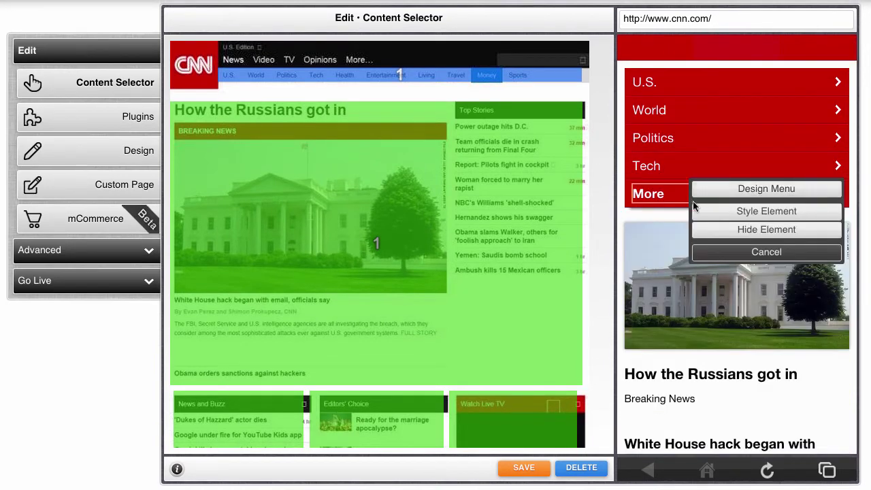
{"action": "left_click", "coordinate": [61, 145]}
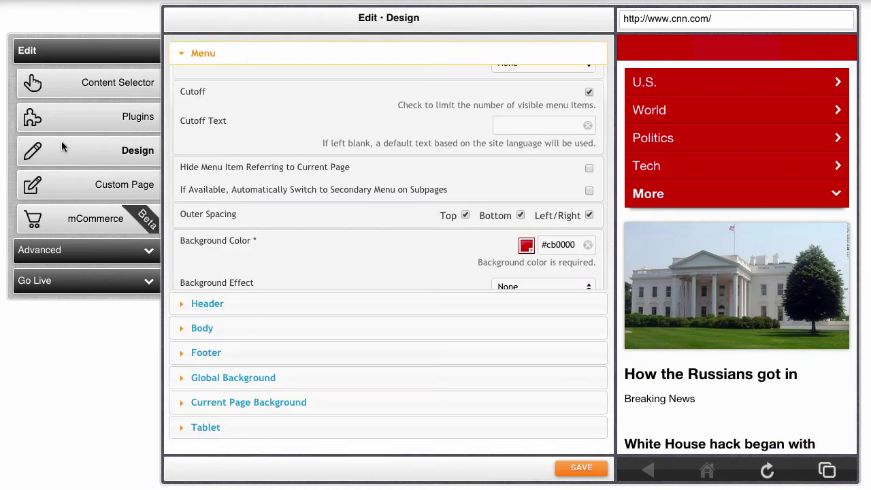
{"action": "left_click", "coordinate": [589, 92]}
{"action": "left_click", "coordinate": [589, 92]}
{"action": "left_click", "coordinate": [79, 84]}
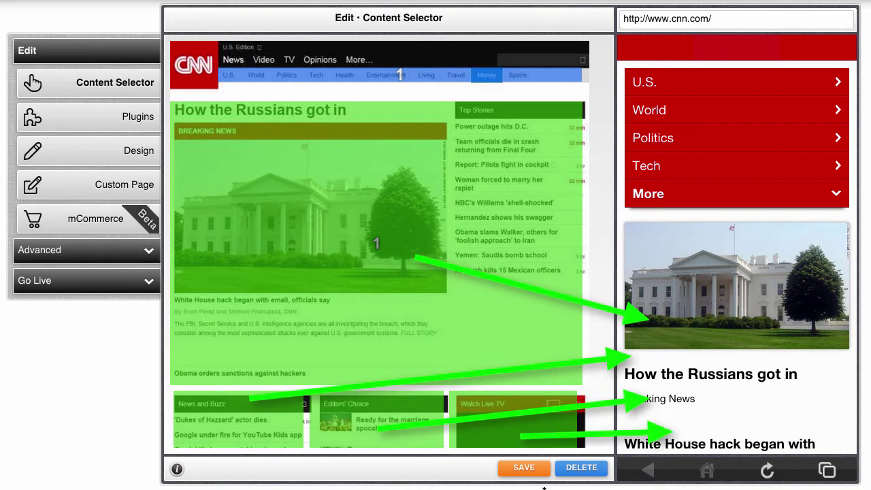
{"action": "scroll", "coordinate": [495, 418], "scroll_direction": "down", "scroll_amount": 3}
{"action": "scroll", "coordinate": [496, 419], "scroll_direction": "down", "scroll_amount": 3}
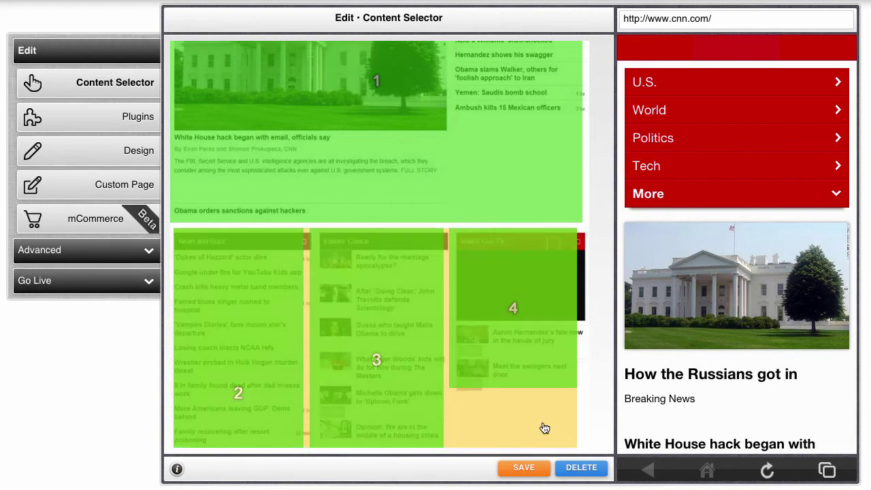
{"action": "scroll", "coordinate": [544, 427], "scroll_direction": "up", "scroll_amount": 3}
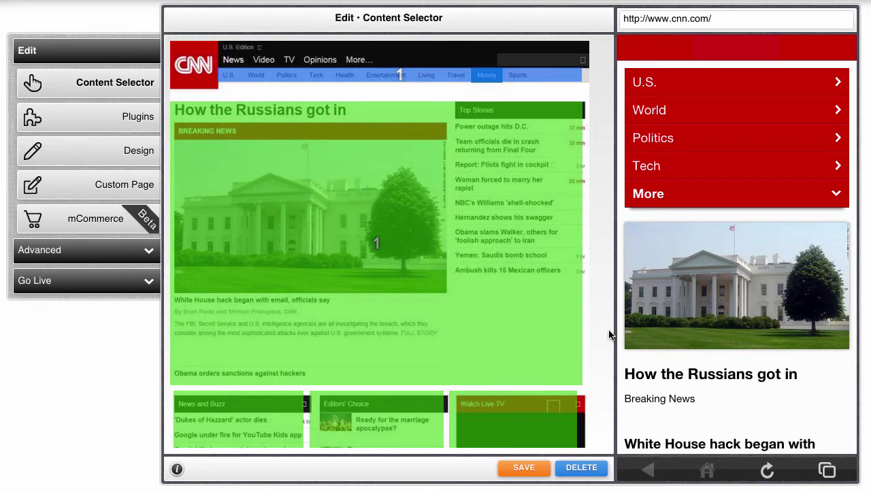
{"action": "scroll", "coordinate": [721, 320], "scroll_direction": "up", "scroll_amount": 2}
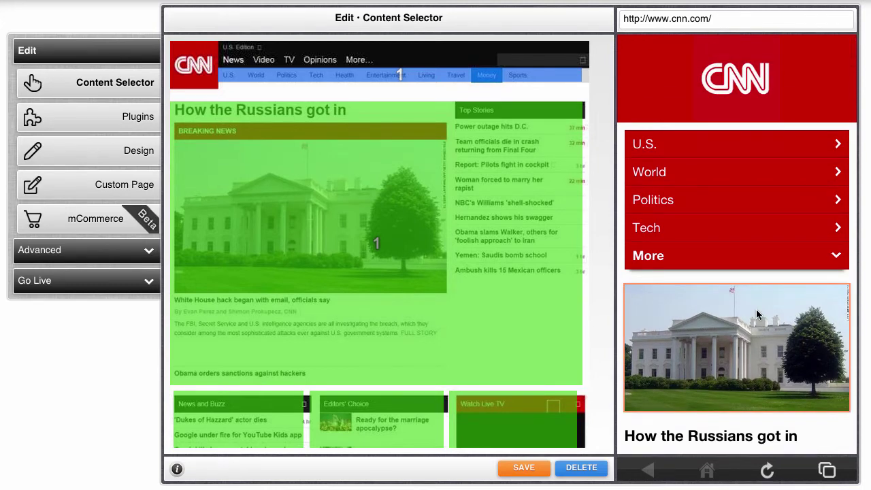
Step: Open the Advanced tab of the Save Content Selections dialog to see page-scope options
{"action": "left_click", "coordinate": [524, 468]}
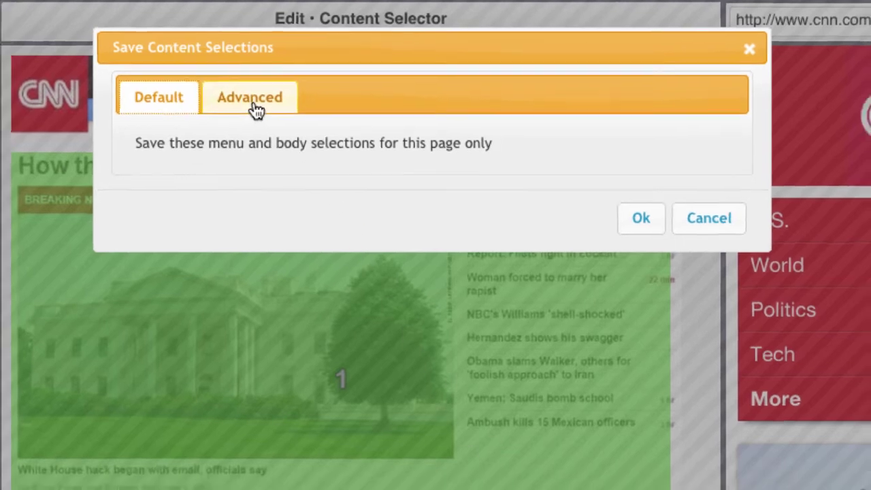
{"action": "left_click", "coordinate": [248, 108]}
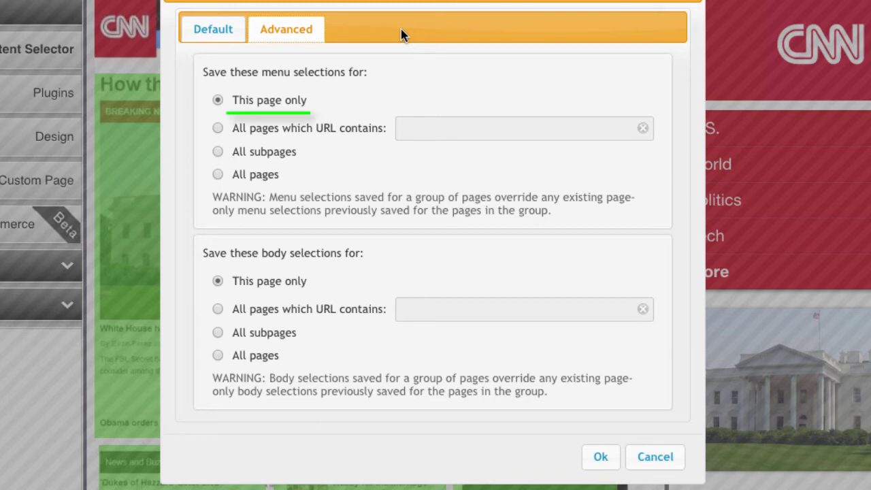
Step: Try menu scope 'URL contains /blog', then 'All subpages', finally settling on 'All pages'
{"action": "left_click", "coordinate": [217, 132]}
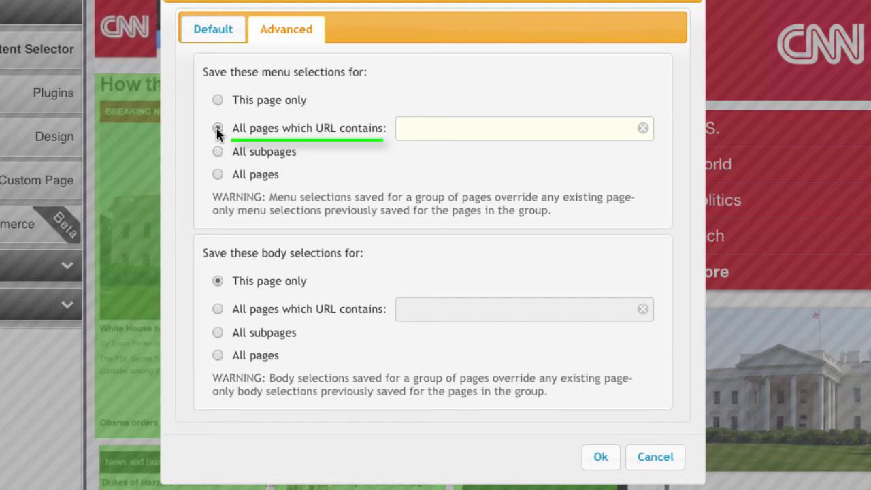
{"action": "type", "text": "/blog"}
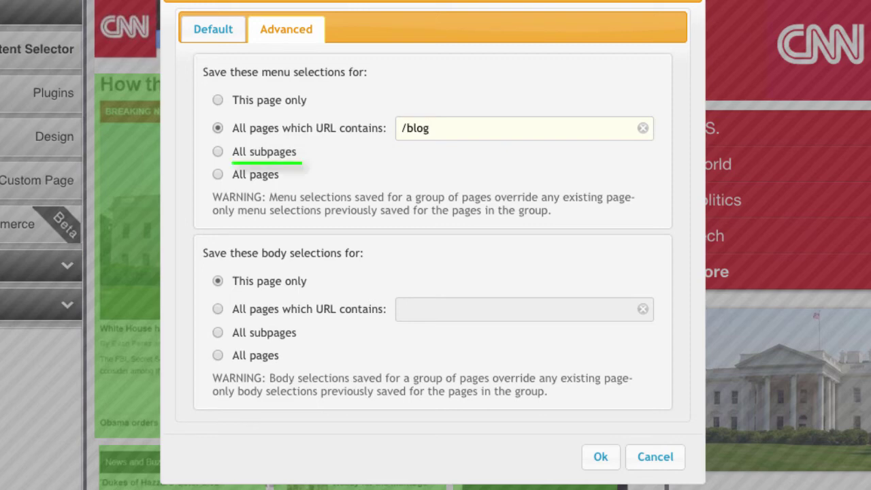
{"action": "left_click", "coordinate": [218, 152]}
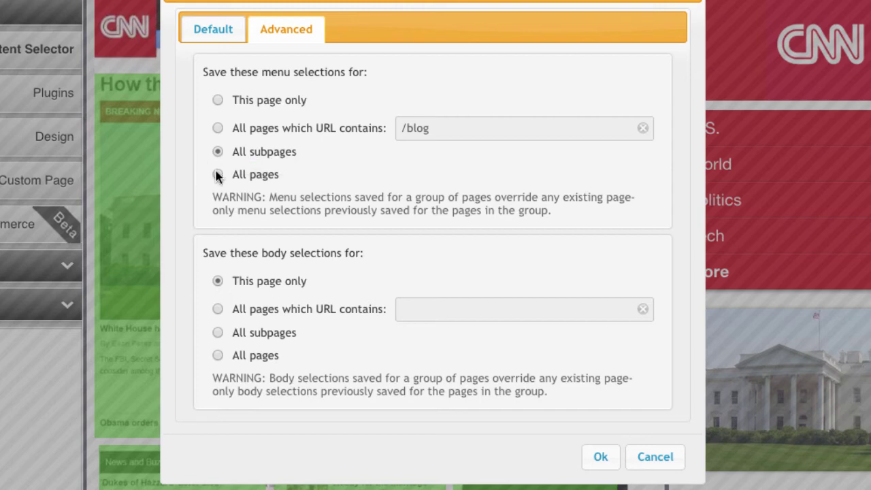
{"action": "left_click", "coordinate": [217, 175]}
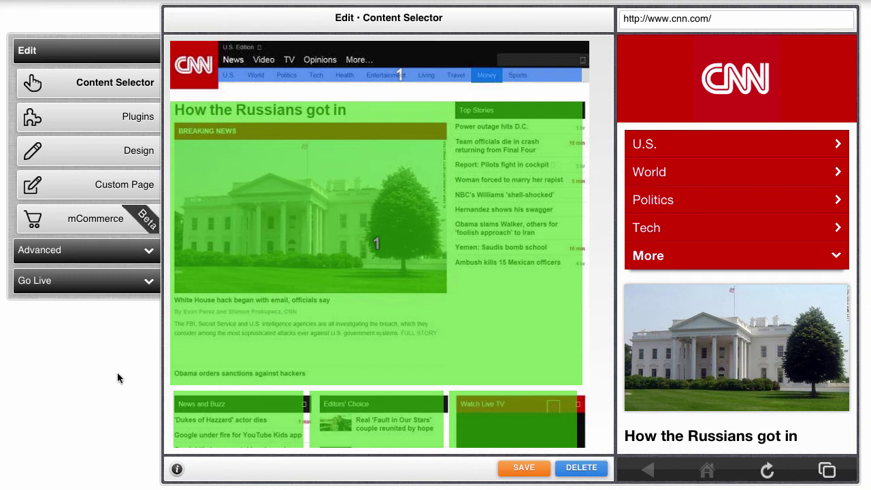
Step: Expand More in the preview menu and follow the Travel link to load CNN's Travel page
{"action": "left_click", "coordinate": [677, 147]}
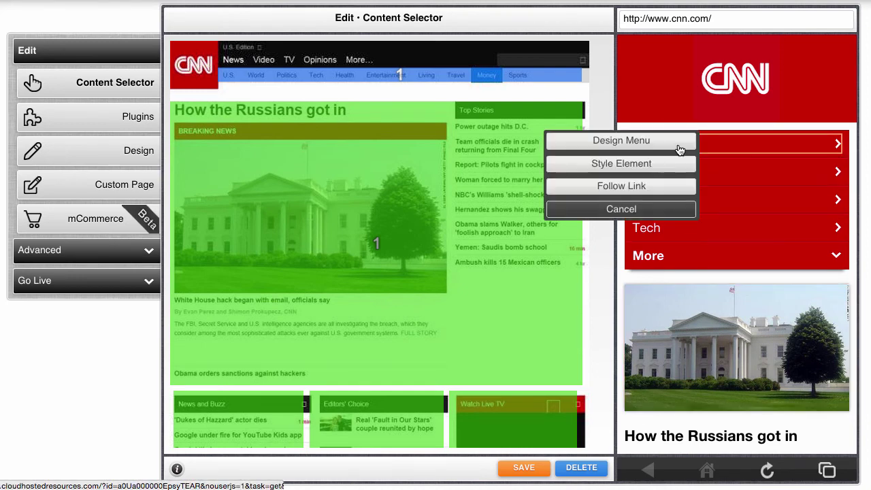
{"action": "left_click", "coordinate": [666, 185]}
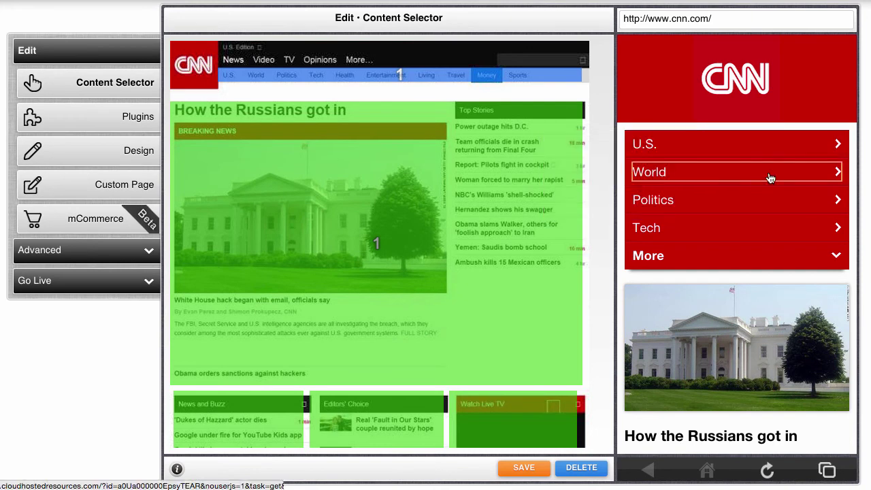
{"action": "left_click", "coordinate": [715, 175]}
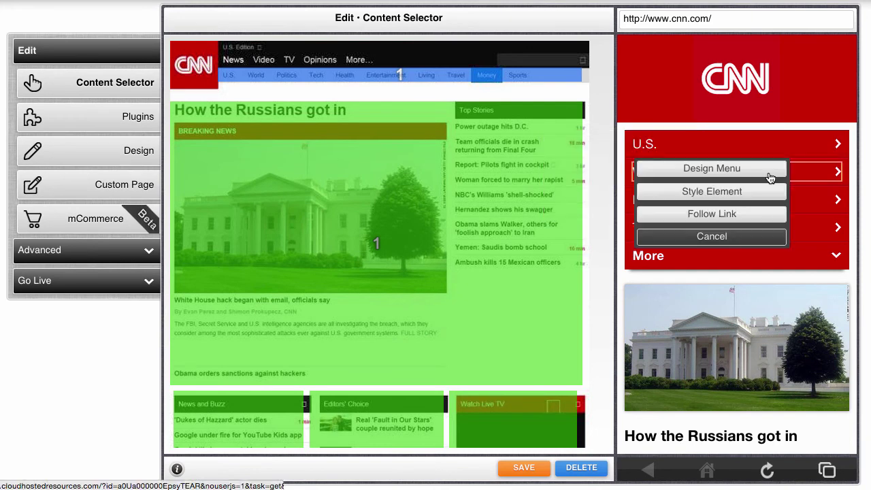
{"action": "left_click", "coordinate": [771, 219]}
{"action": "left_click", "coordinate": [832, 256]}
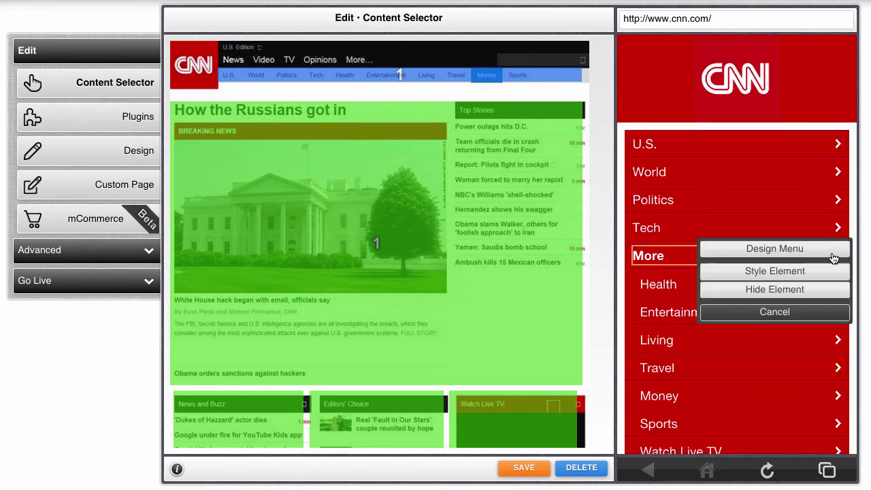
{"action": "left_click", "coordinate": [723, 312]}
{"action": "left_click", "coordinate": [703, 374]}
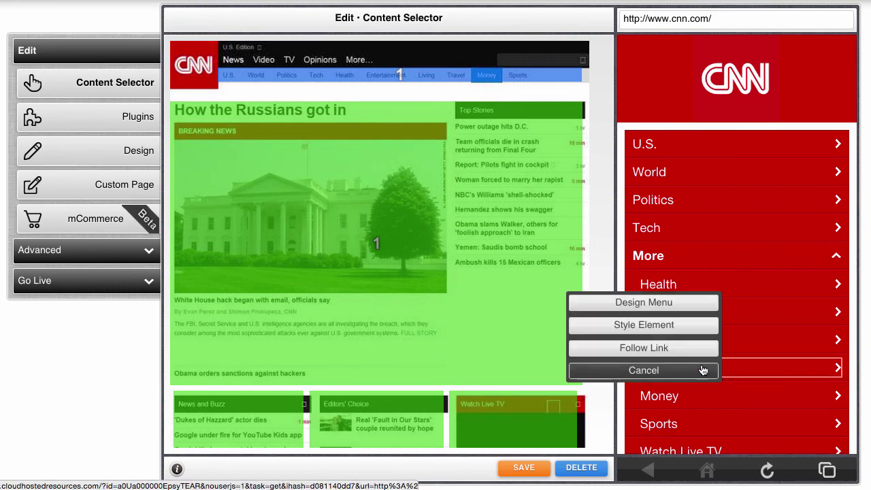
{"action": "left_click", "coordinate": [686, 349]}
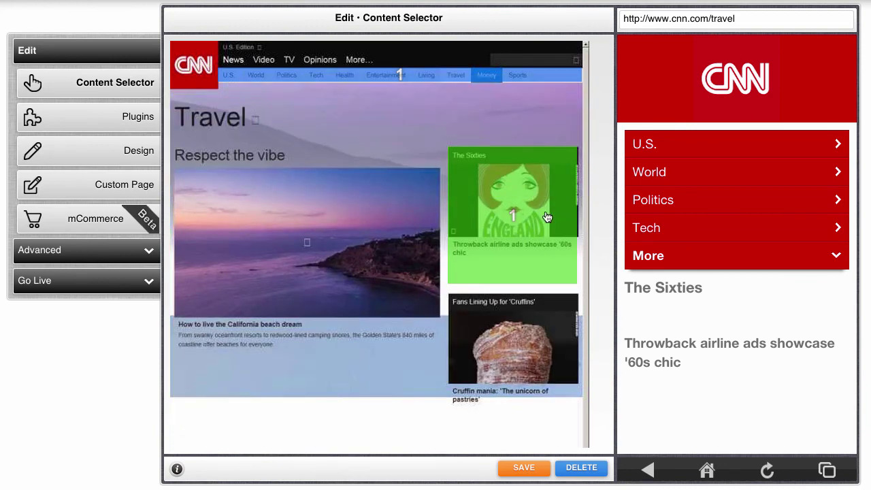
Step: Deselect The Sixties block as body and select the California beach story as body instead
{"action": "left_click", "coordinate": [541, 164]}
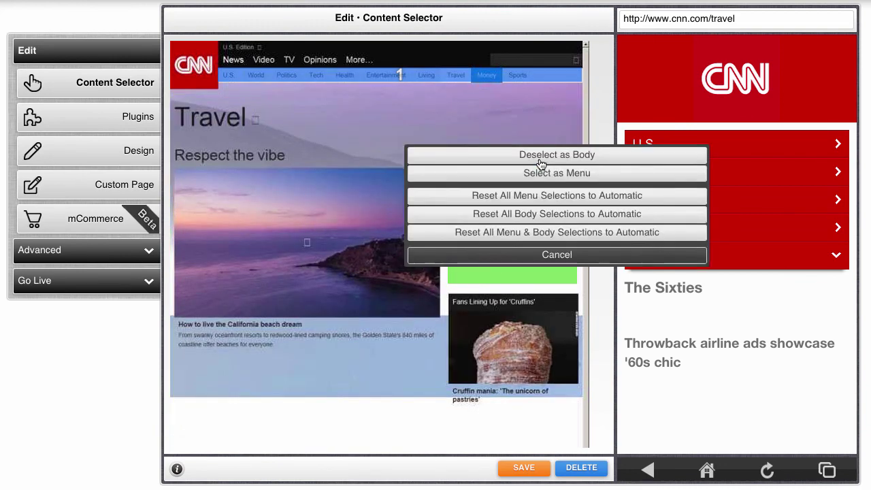
{"action": "left_click", "coordinate": [482, 157]}
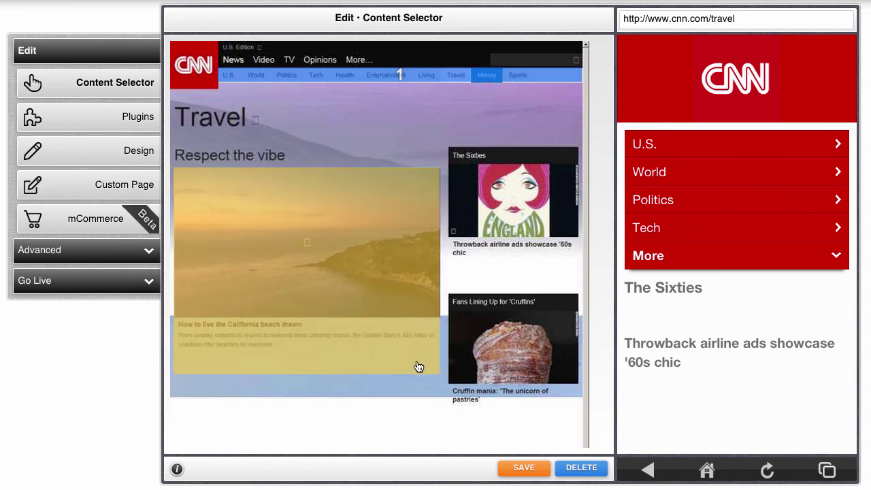
{"action": "left_click", "coordinate": [417, 364]}
{"action": "left_click", "coordinate": [425, 285]}
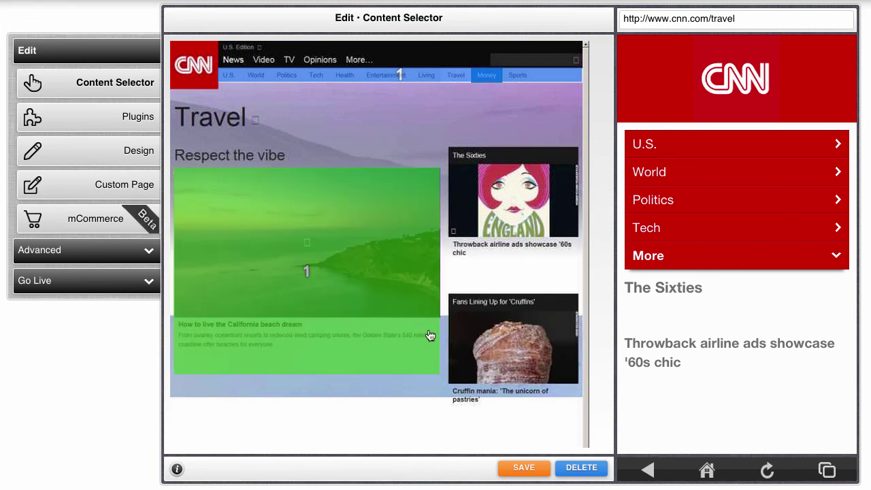
Step: Save the body selection for all pages whose URL contains /travel
{"action": "left_click", "coordinate": [507, 468]}
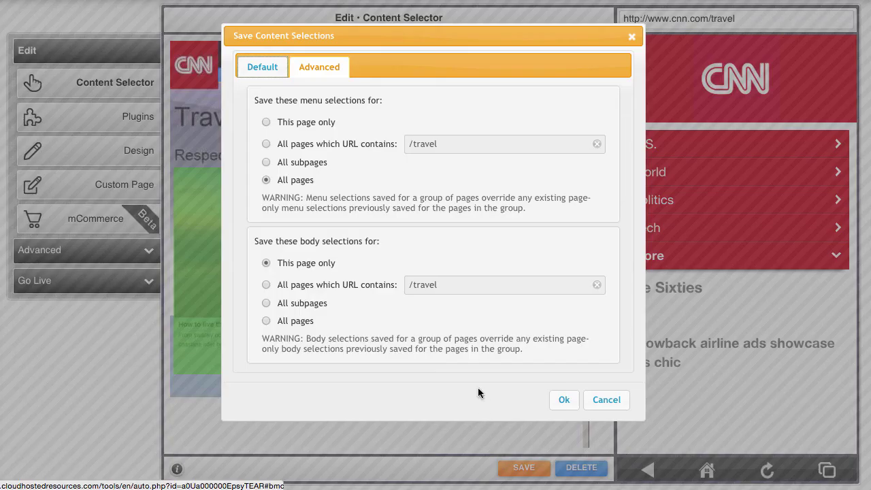
{"action": "left_click", "coordinate": [267, 286]}
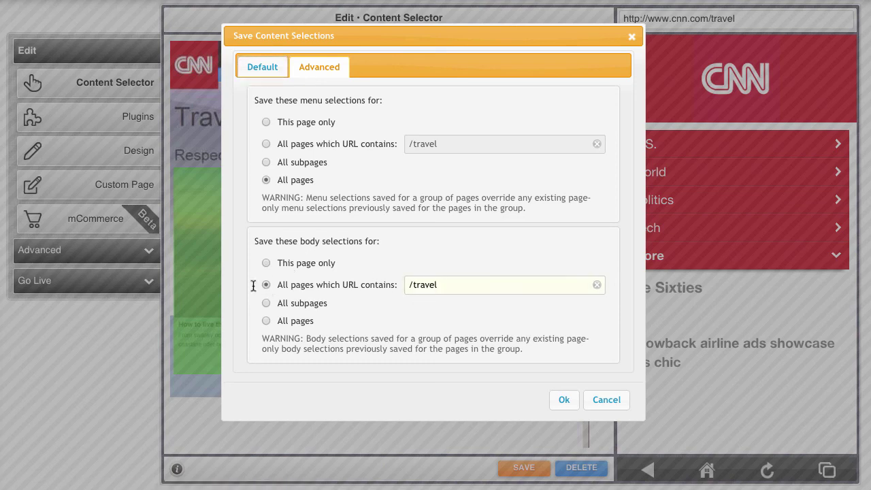
{"action": "left_click", "coordinate": [564, 400]}
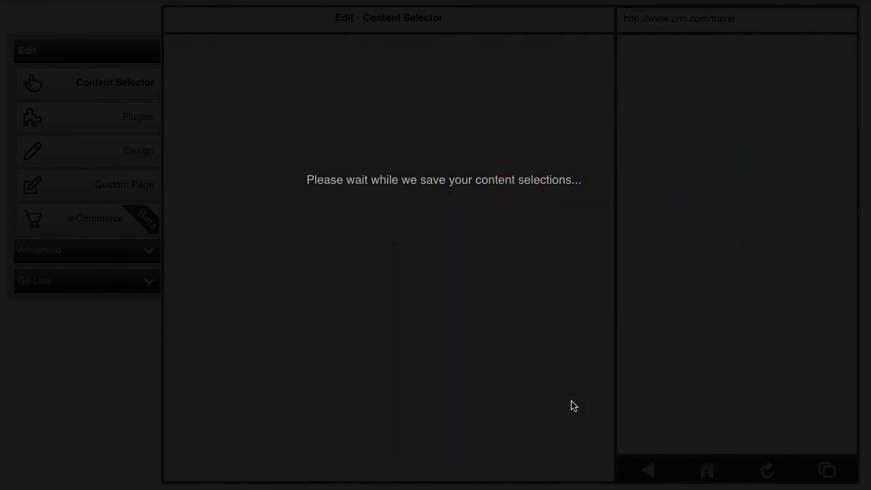